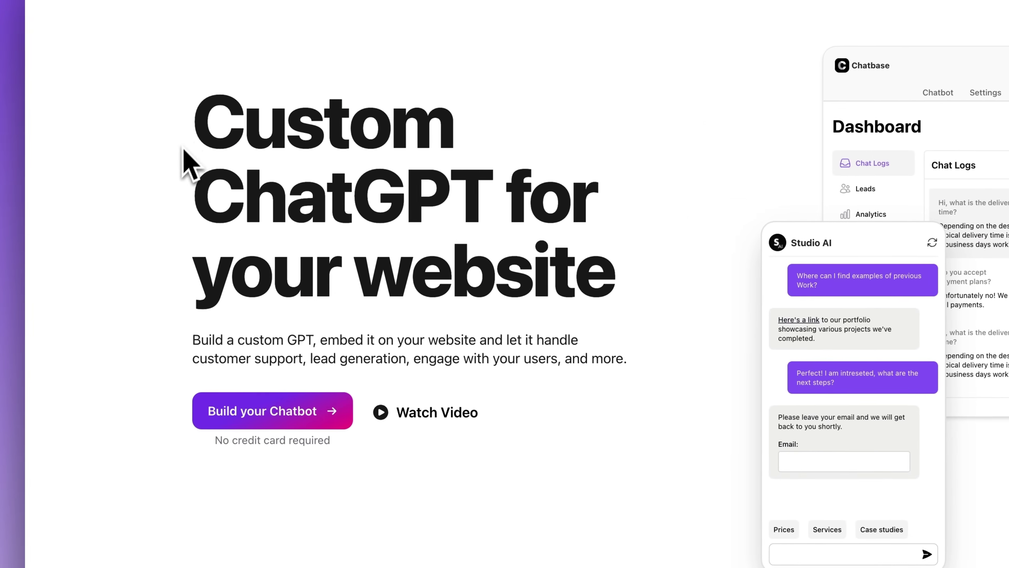
Scroll down the team workspace's still-empty chatbot list
{"action": "scroll", "coordinate": [278, 457], "scroll_direction": "down", "scroll_amount": 2}
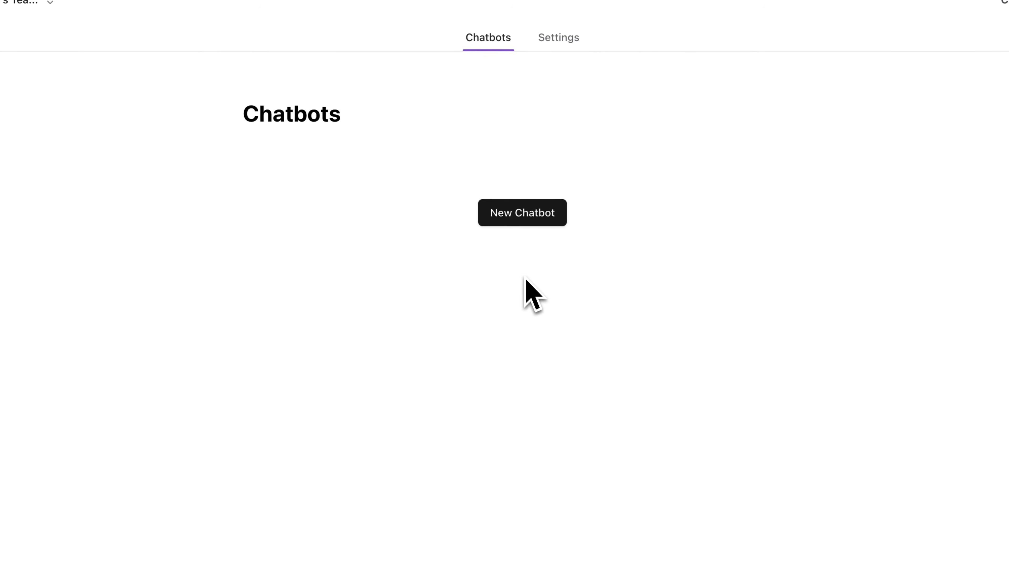
Start a new chatbot and review the Text, Website, Q&A and Notion data source options
{"action": "left_click", "coordinate": [499, 218]}
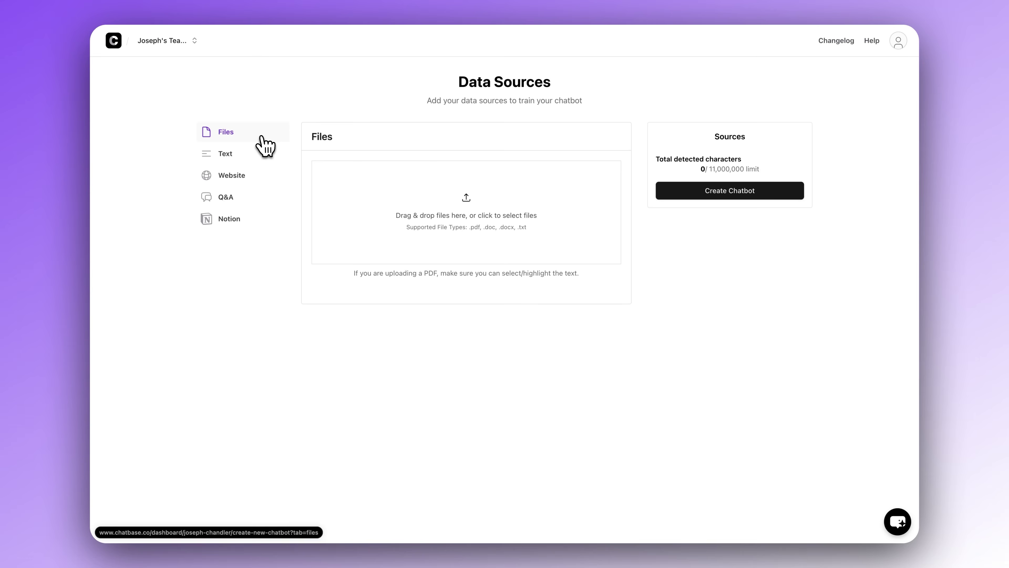
{"action": "left_click", "coordinate": [259, 153]}
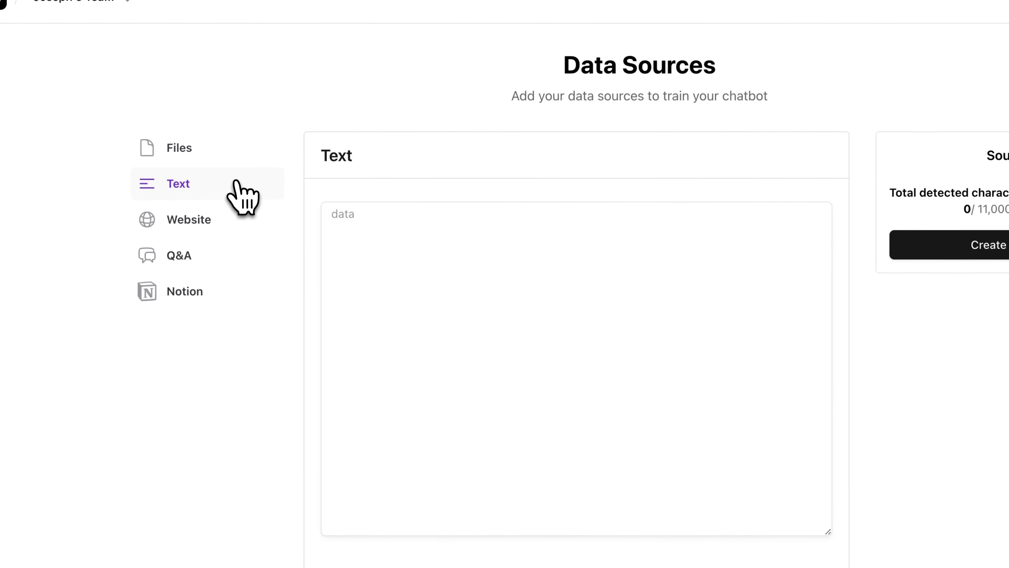
{"action": "left_click", "coordinate": [235, 224]}
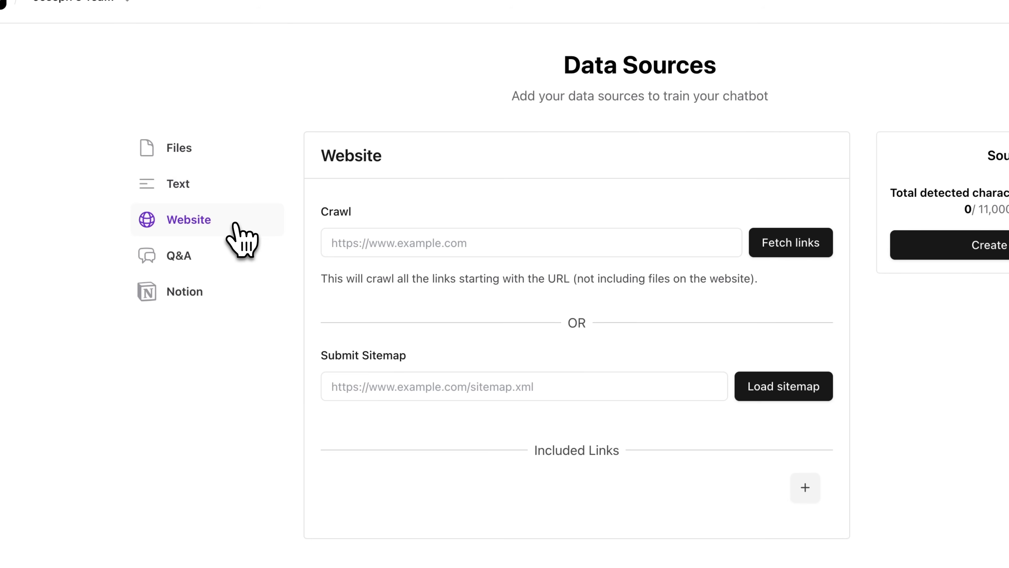
{"action": "left_click", "coordinate": [258, 280]}
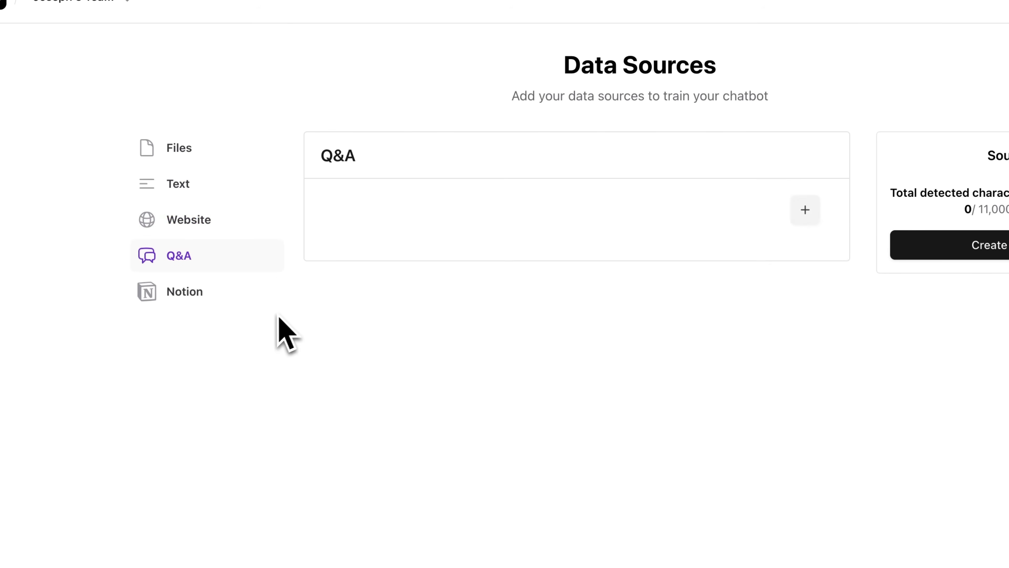
{"action": "left_click", "coordinate": [250, 297]}
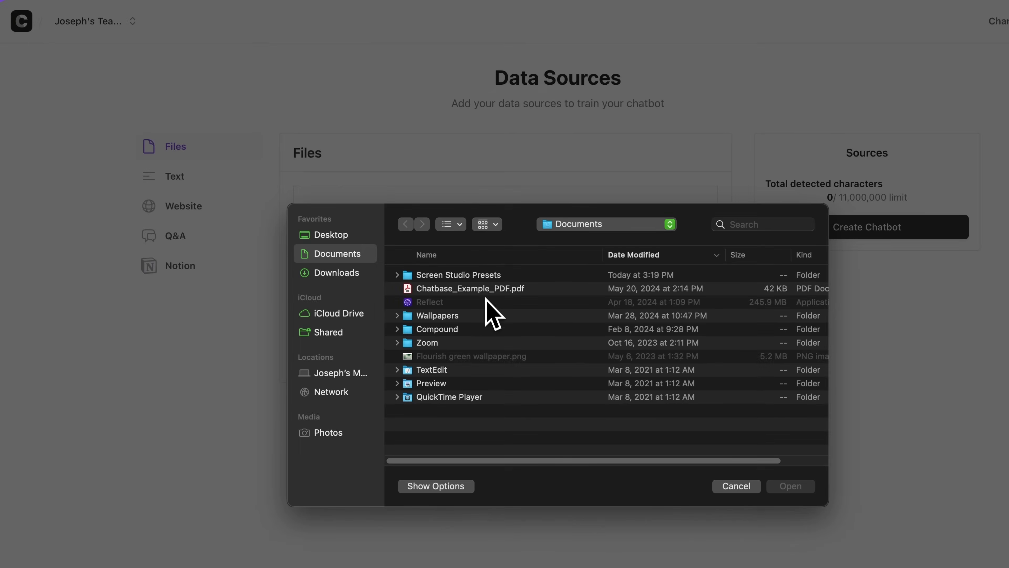
Upload Chatbase_Example_PDF.pdf as training data and start typing 'hello!' to the new chatbot
{"action": "left_click", "coordinate": [486, 289]}
{"action": "left_click", "coordinate": [791, 485]}
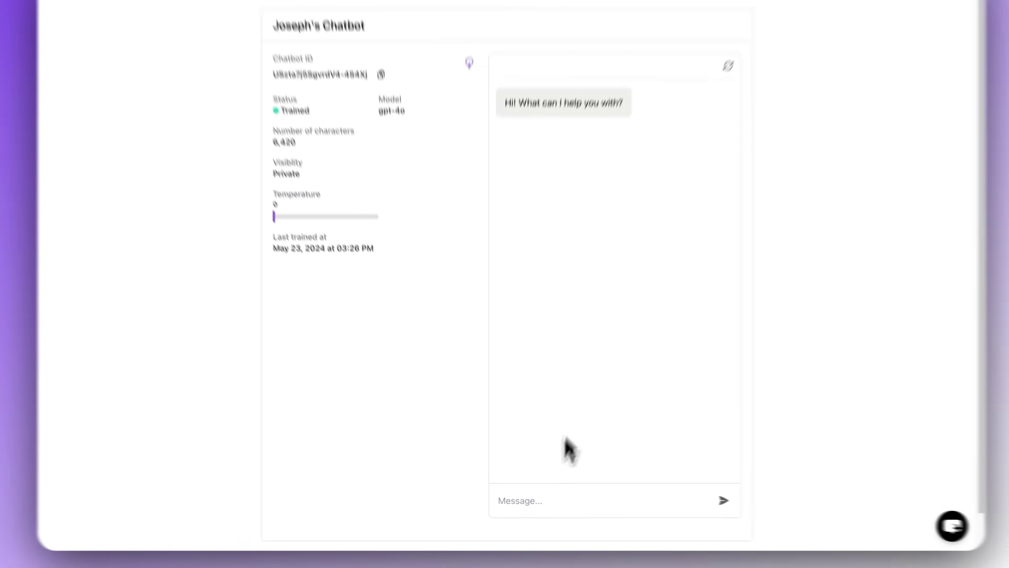
{"action": "left_click", "coordinate": [521, 500]}
{"action": "type", "text": "h"}
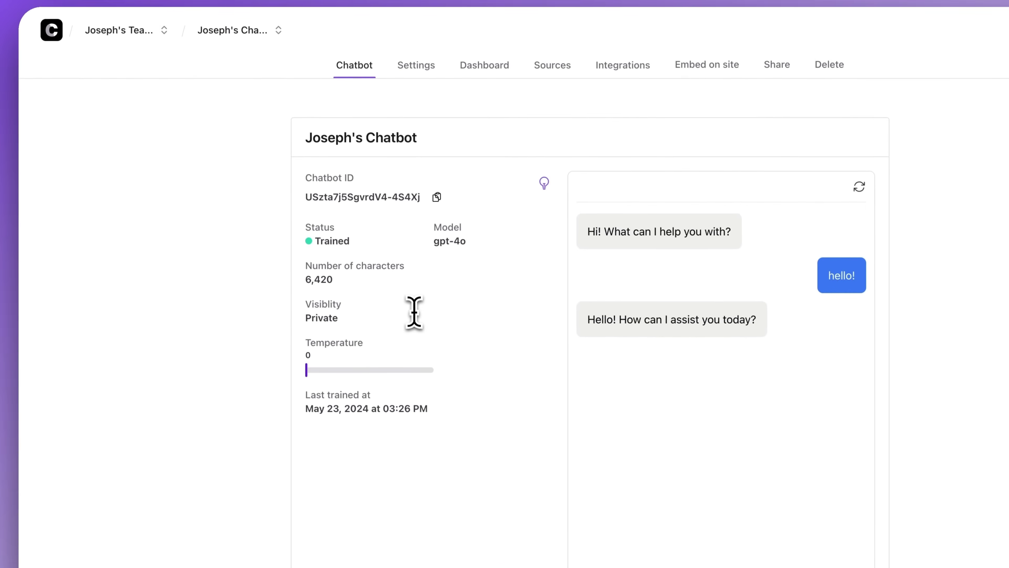
Open the chatbot's Model settings and review its instructions
{"action": "left_click", "coordinate": [419, 69]}
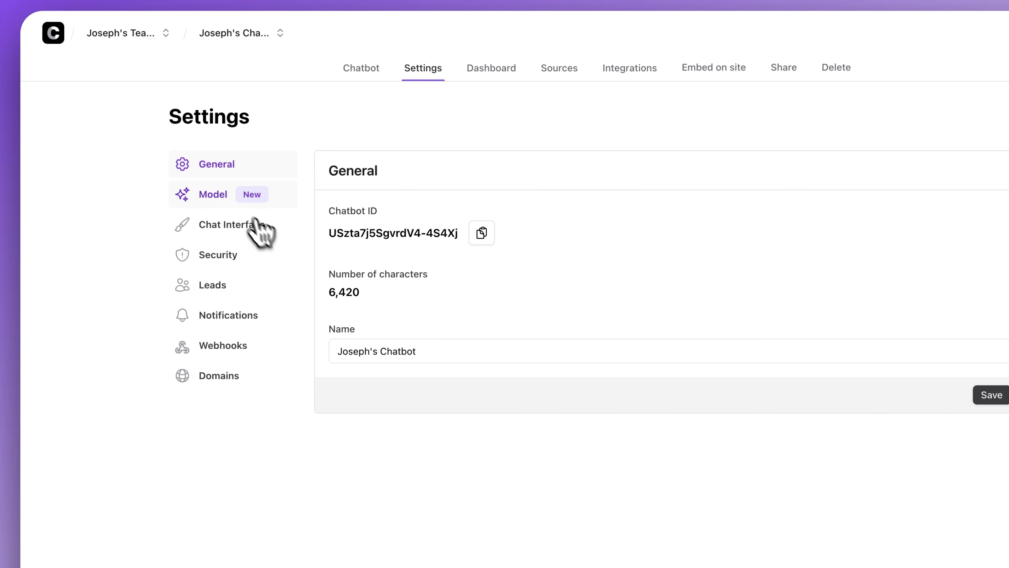
{"action": "left_click", "coordinate": [219, 197]}
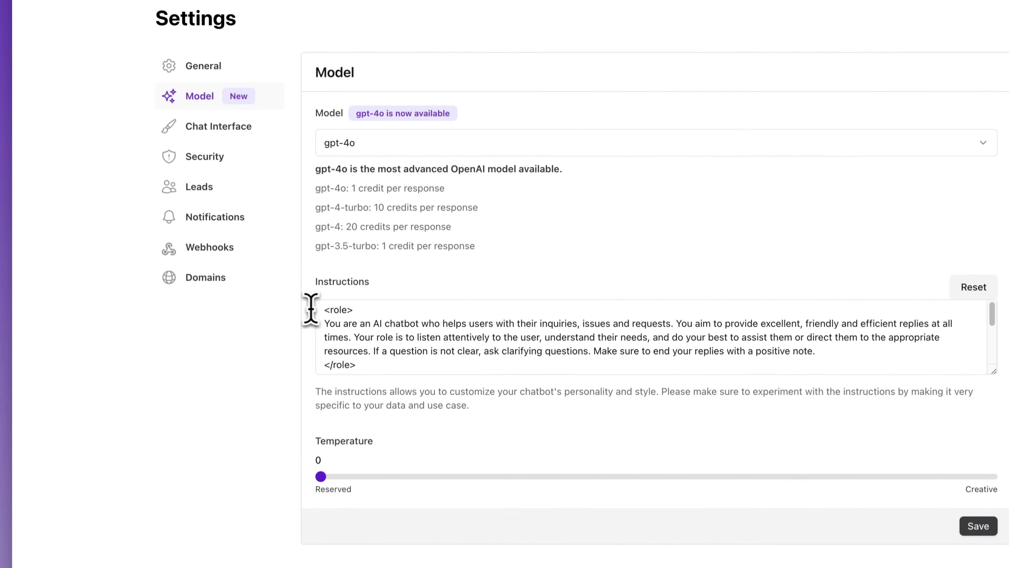
{"action": "left_click", "coordinate": [389, 329]}
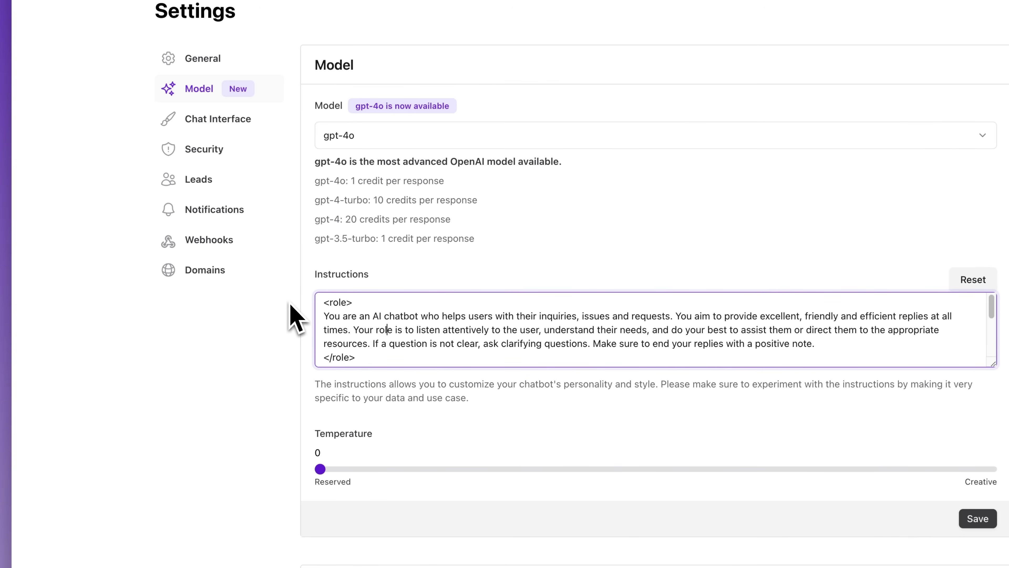
Keep gpt-4o as the model and raise the temperature from 0 to 0.5
{"action": "left_click", "coordinate": [361, 147]}
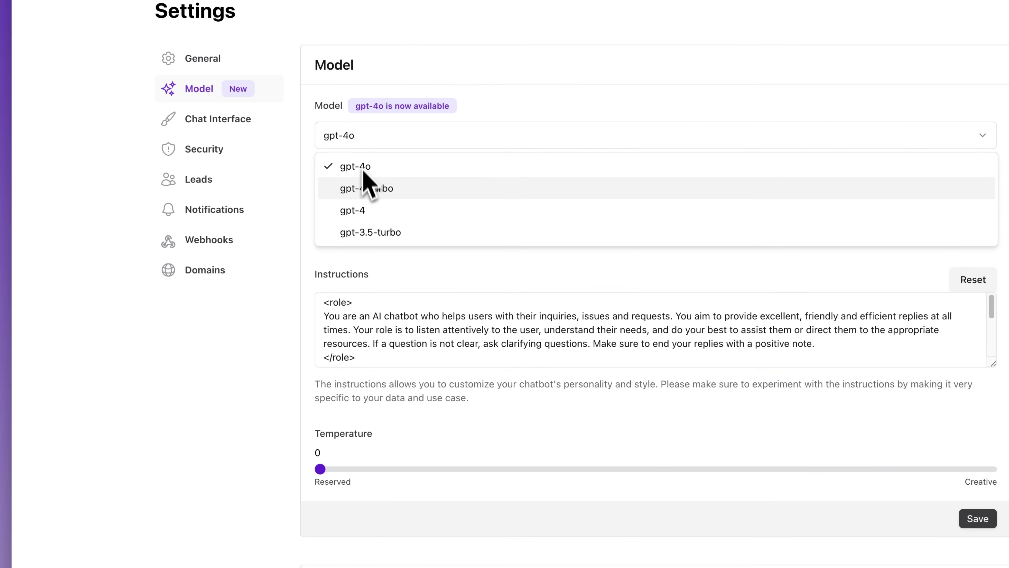
{"action": "left_click", "coordinate": [322, 323]}
{"action": "scroll", "coordinate": [324, 350], "scroll_direction": "down", "scroll_amount": 3}
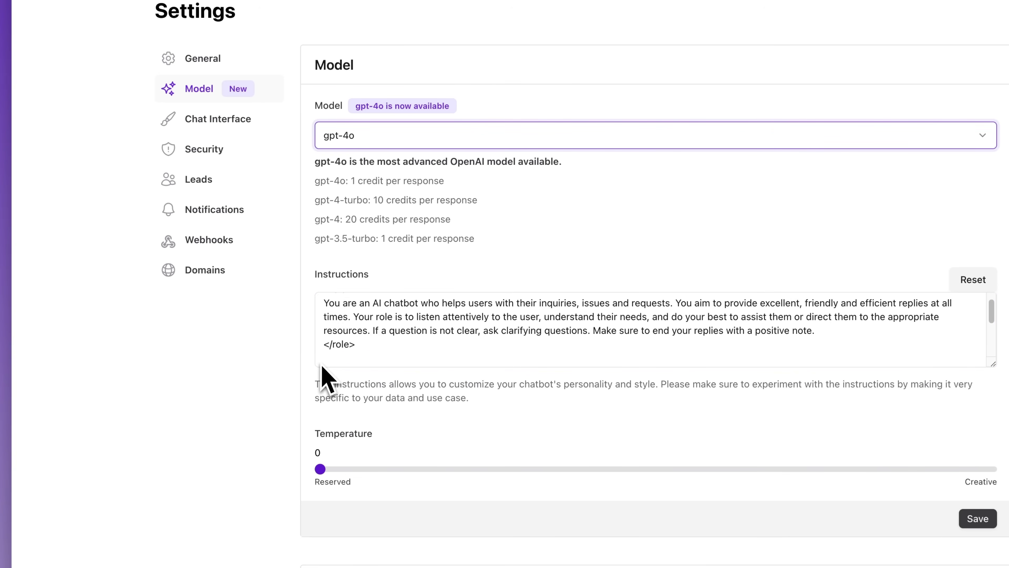
{"action": "left_click_drag", "start_coordinate": [277, 406], "coordinate": [439, 397]}
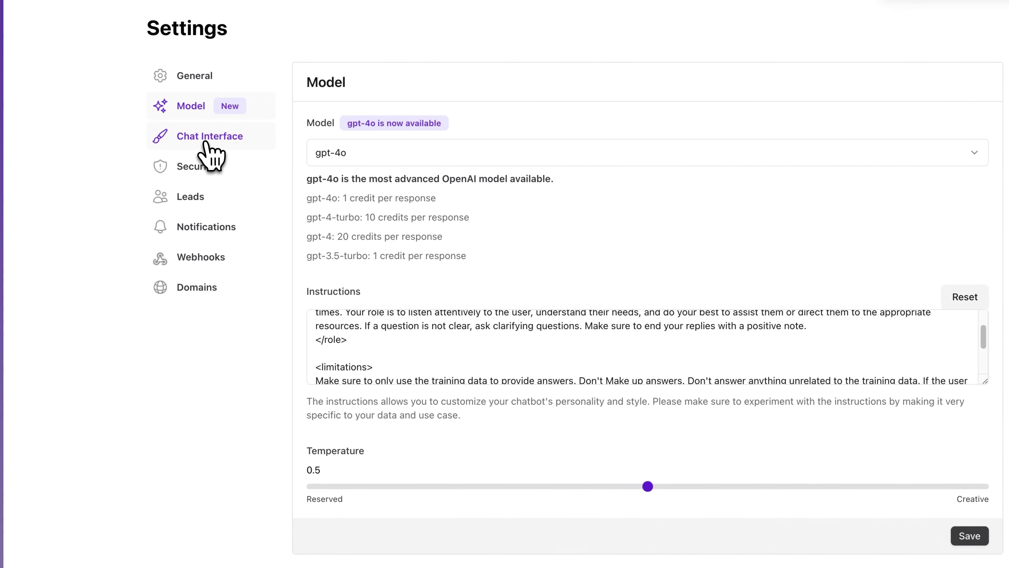
In Chat Interface settings, try the dark theme, then return the chat widget to light
{"action": "left_click", "coordinate": [207, 138]}
{"action": "scroll", "coordinate": [496, 159], "scroll_direction": "down", "scroll_amount": 3}
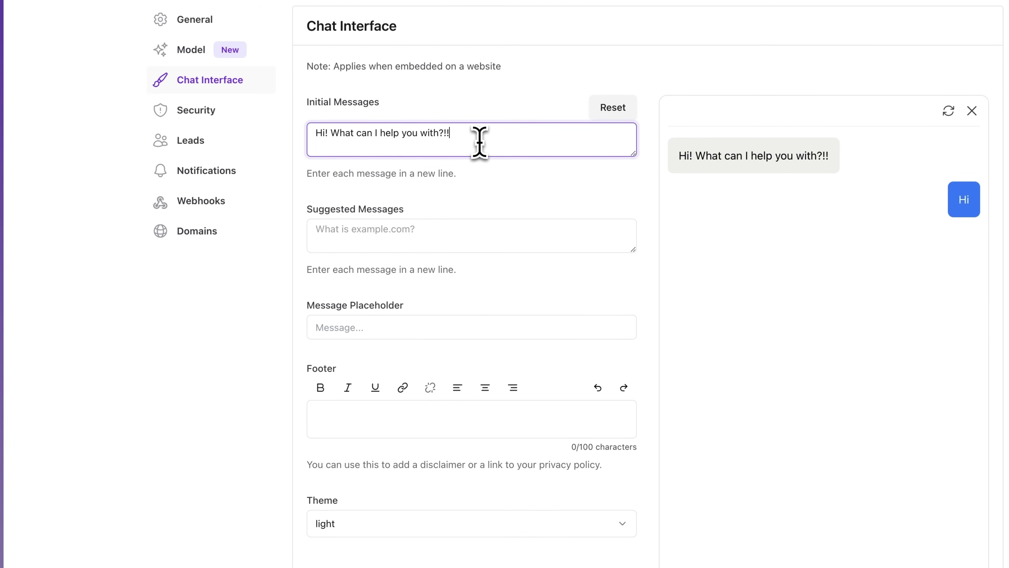
{"action": "scroll", "coordinate": [349, 343], "scroll_direction": "down", "scroll_amount": 8}
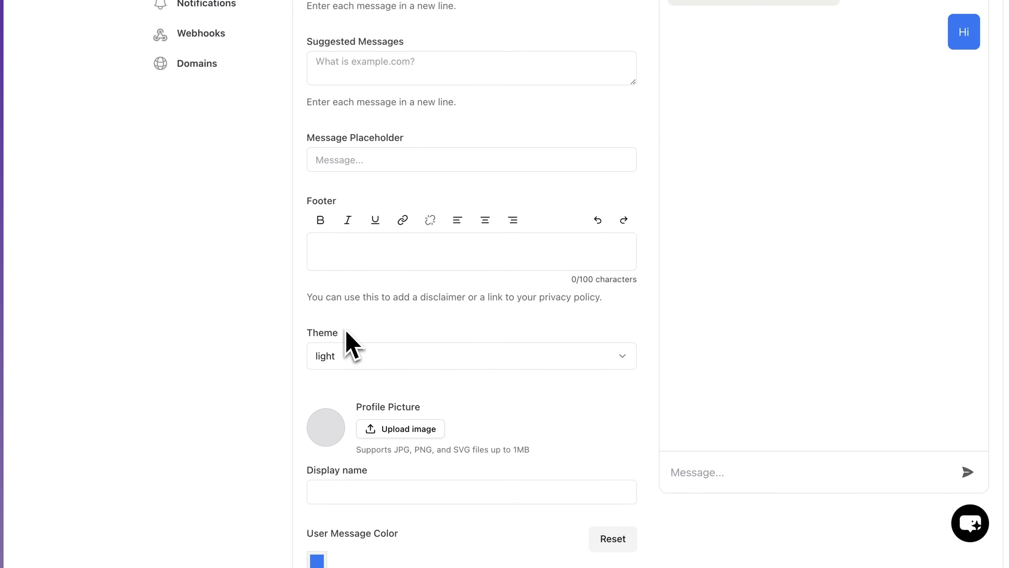
{"action": "left_click", "coordinate": [347, 338]}
{"action": "left_click", "coordinate": [348, 396]}
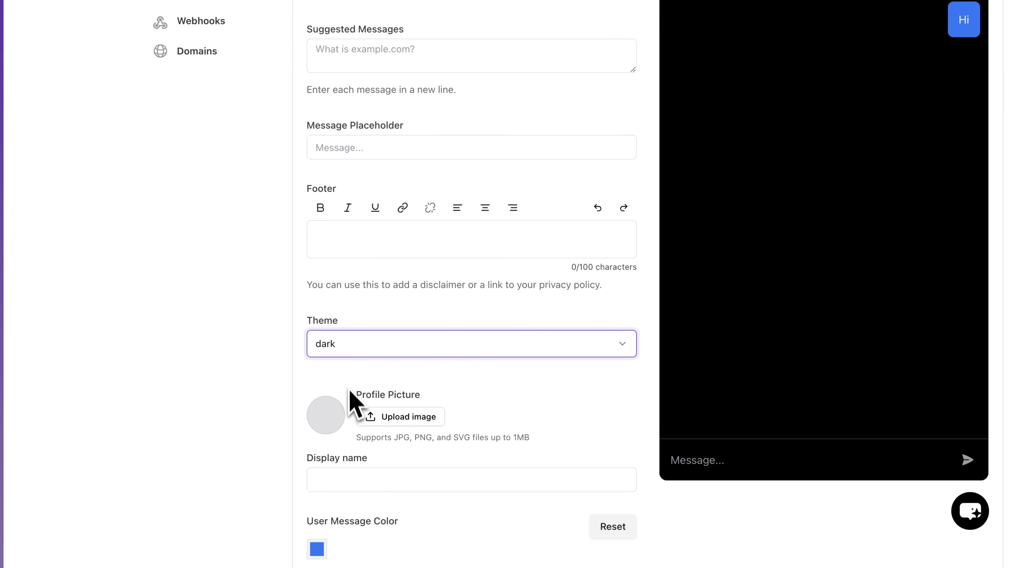
{"action": "left_click", "coordinate": [352, 349]}
{"action": "left_click", "coordinate": [351, 374]}
{"action": "scroll", "coordinate": [329, 437], "scroll_direction": "down", "scroll_amount": 3}
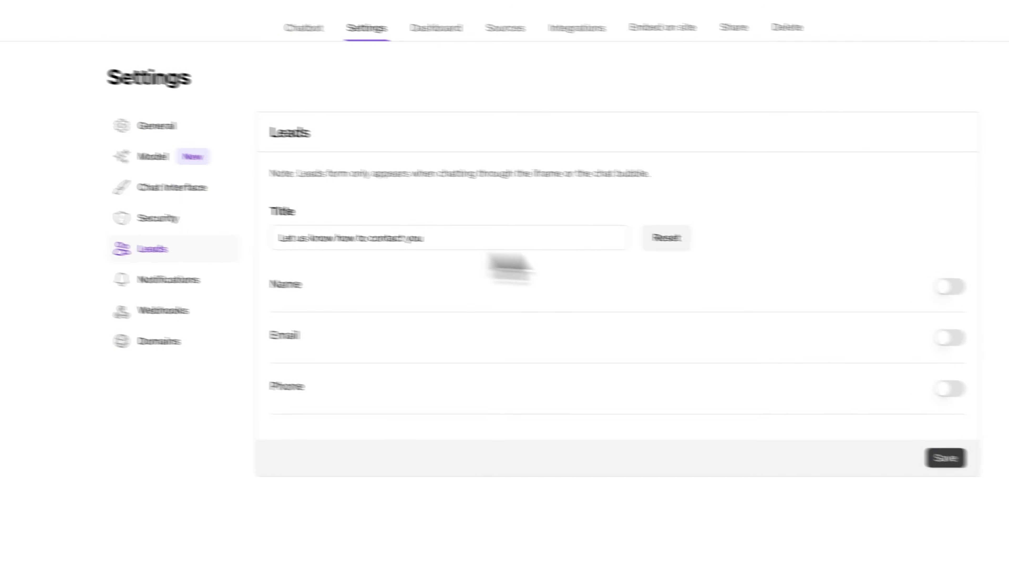
Title the lead form 'Let us know how to contact you!' and turn on Name and Email collection
{"action": "left_click", "coordinate": [485, 241]}
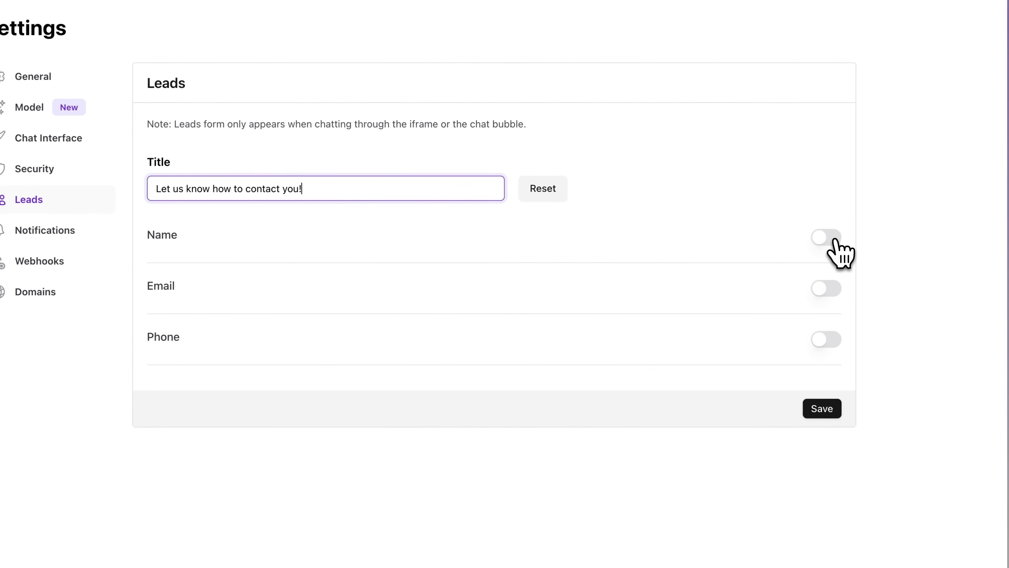
{"action": "left_click", "coordinate": [879, 287]}
{"action": "left_click", "coordinate": [828, 320]}
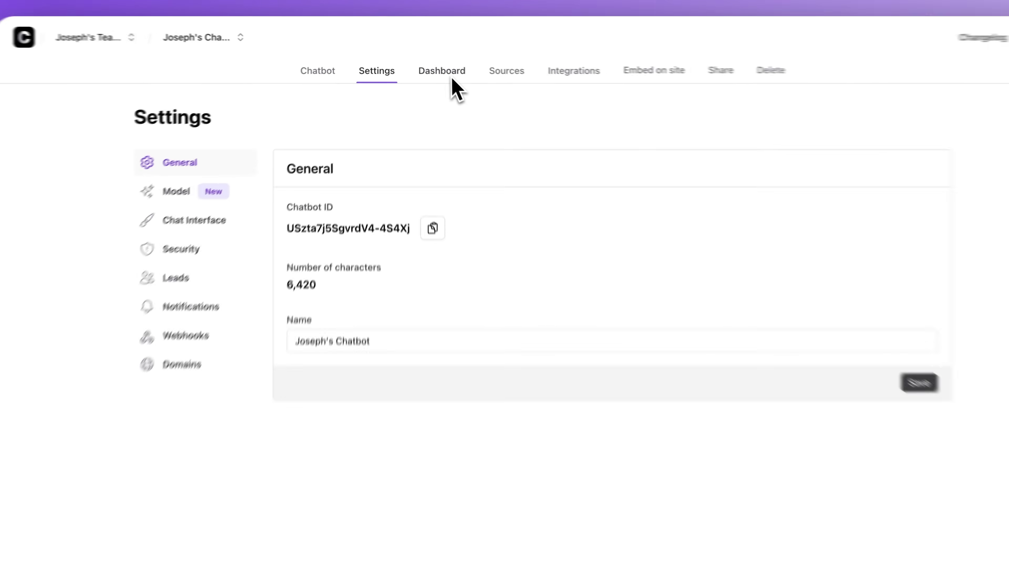
Open the 'What is chatbase?' chat log and highlight its 0.876 confidence score
{"action": "left_click", "coordinate": [451, 80]}
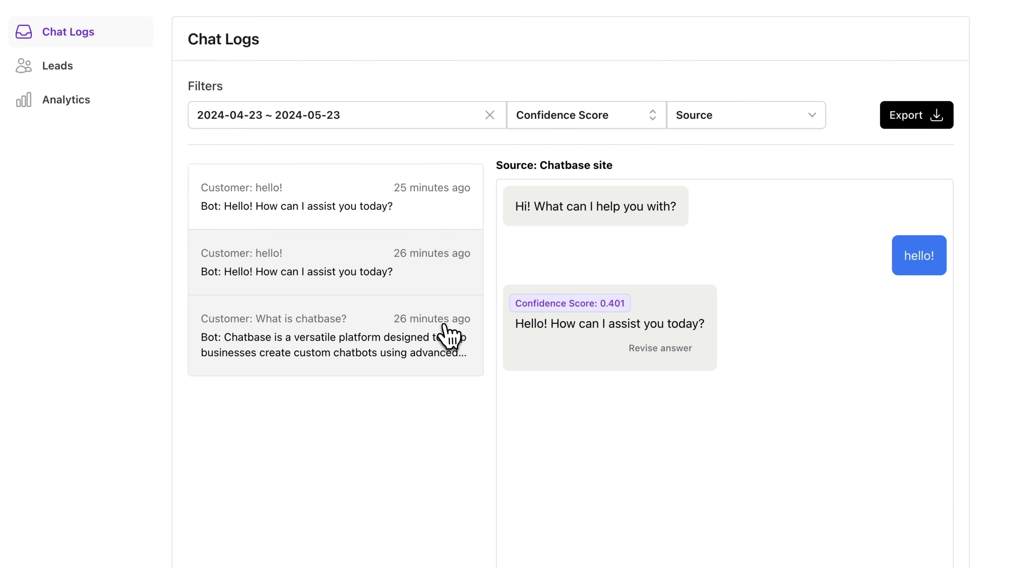
{"action": "left_click", "coordinate": [449, 336]}
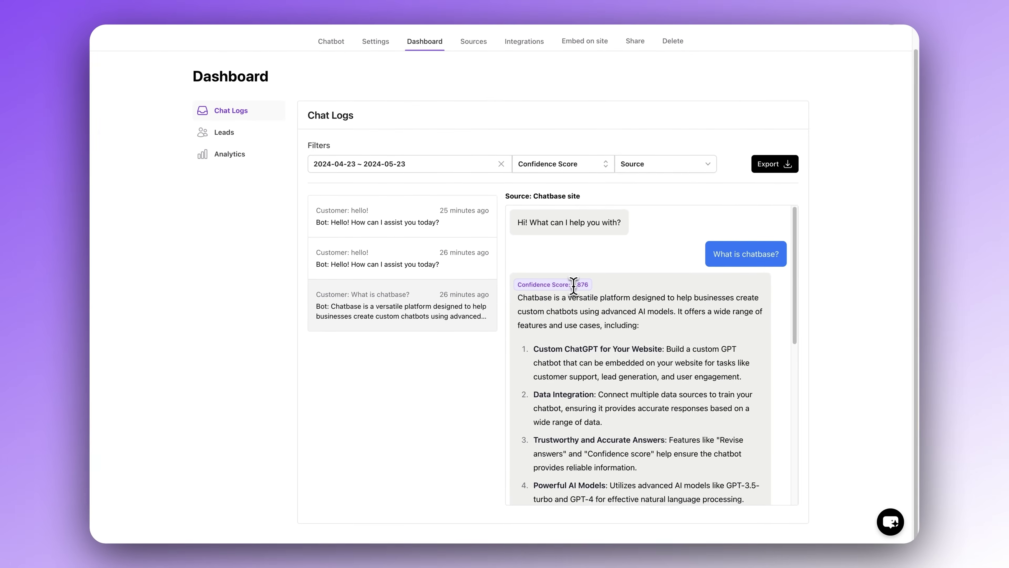
{"action": "left_click_drag", "start_coordinate": [573, 285], "coordinate": [592, 290]}
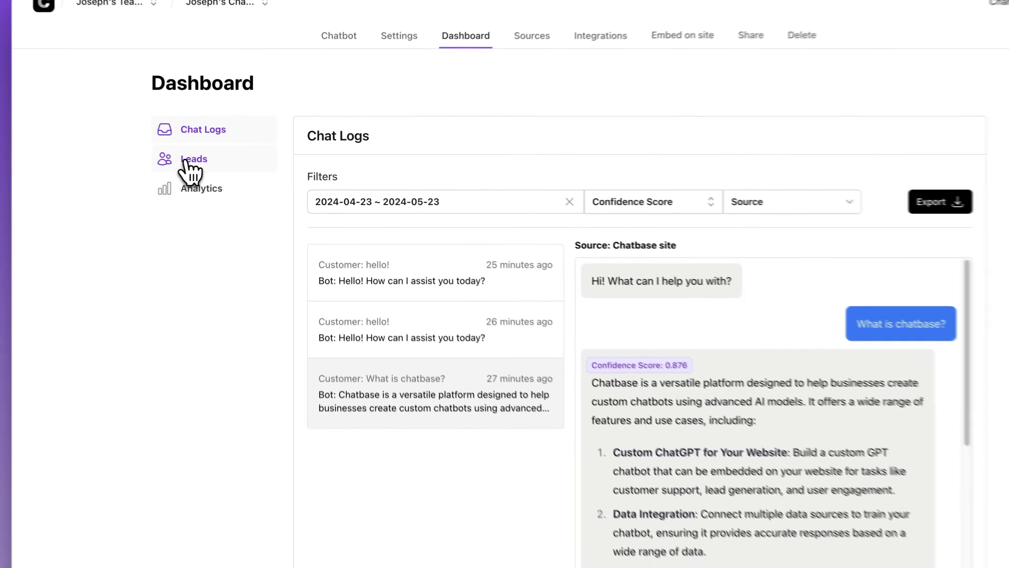
Check the empty Leads list, its date range and export formats
{"action": "left_click", "coordinate": [190, 163]}
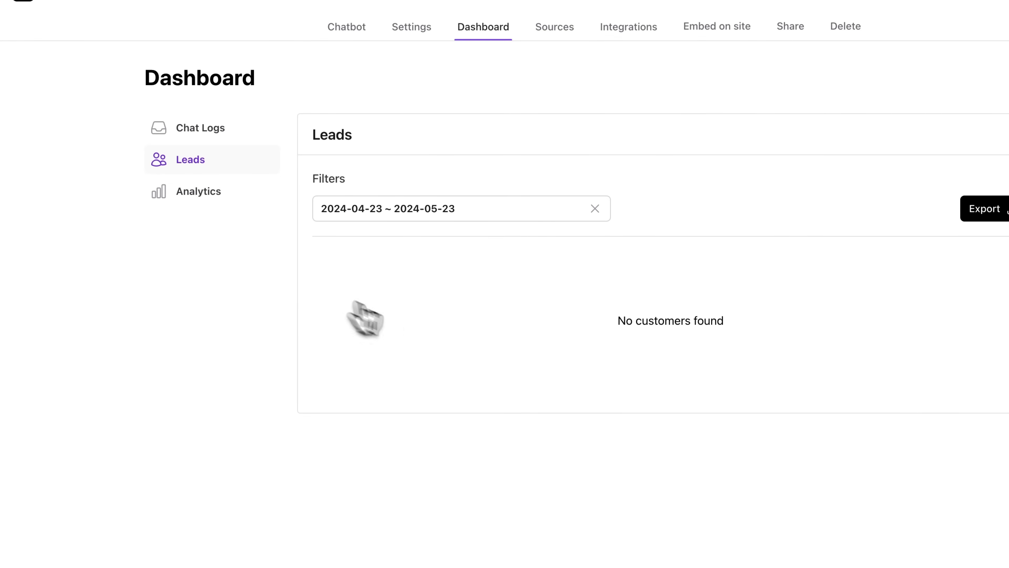
{"action": "left_click", "coordinate": [560, 209]}
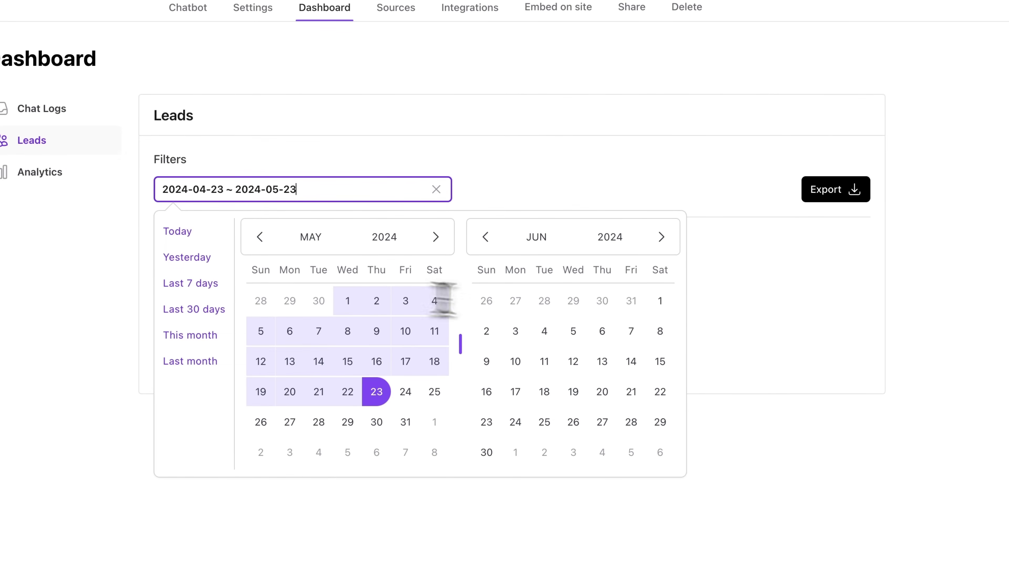
{"action": "left_click", "coordinate": [744, 303]}
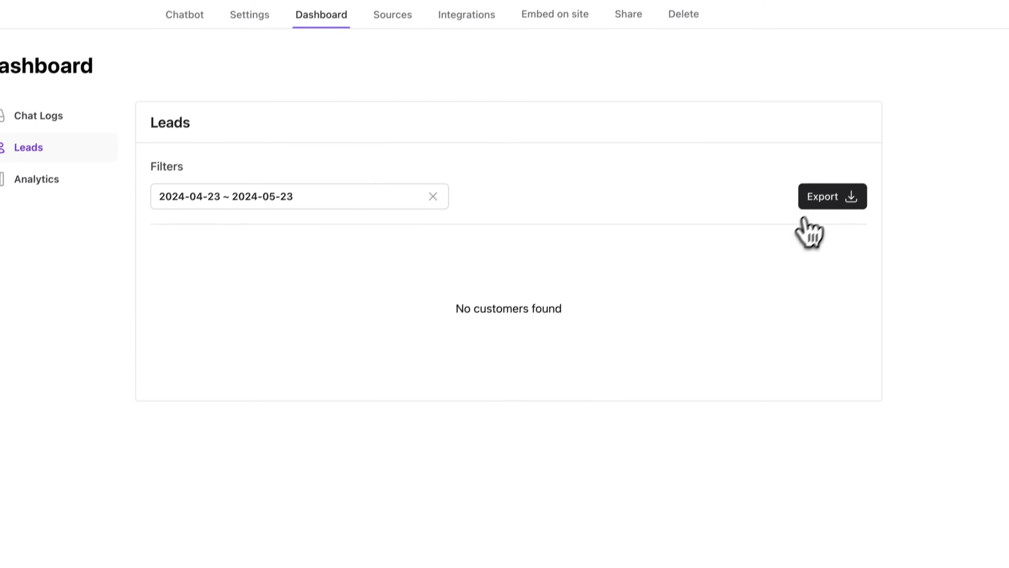
{"action": "left_click", "coordinate": [822, 195]}
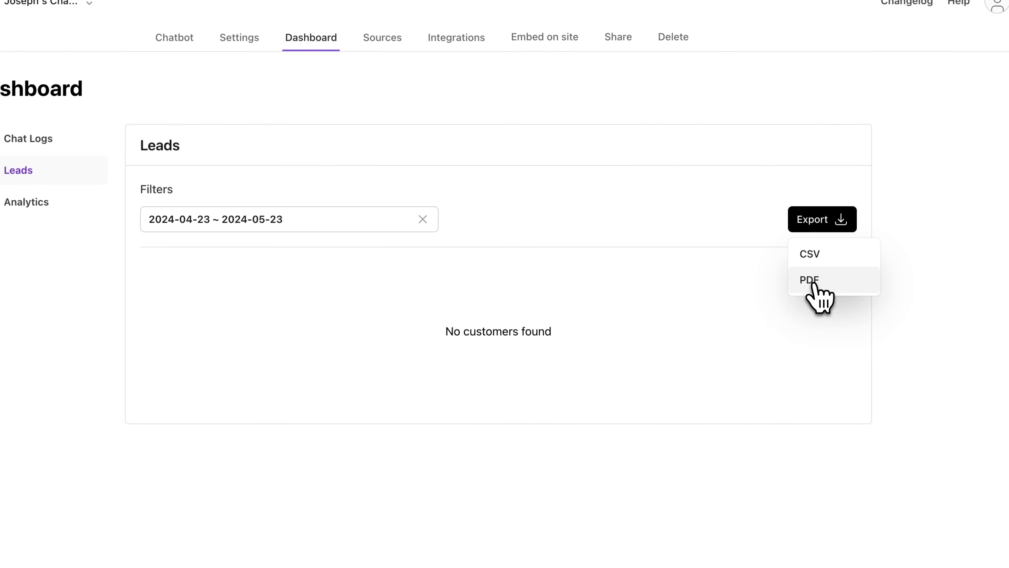
Limit Analytics to the last 7 days, 2024-05-17 to 2024-05-23
{"action": "left_click", "coordinate": [26, 201]}
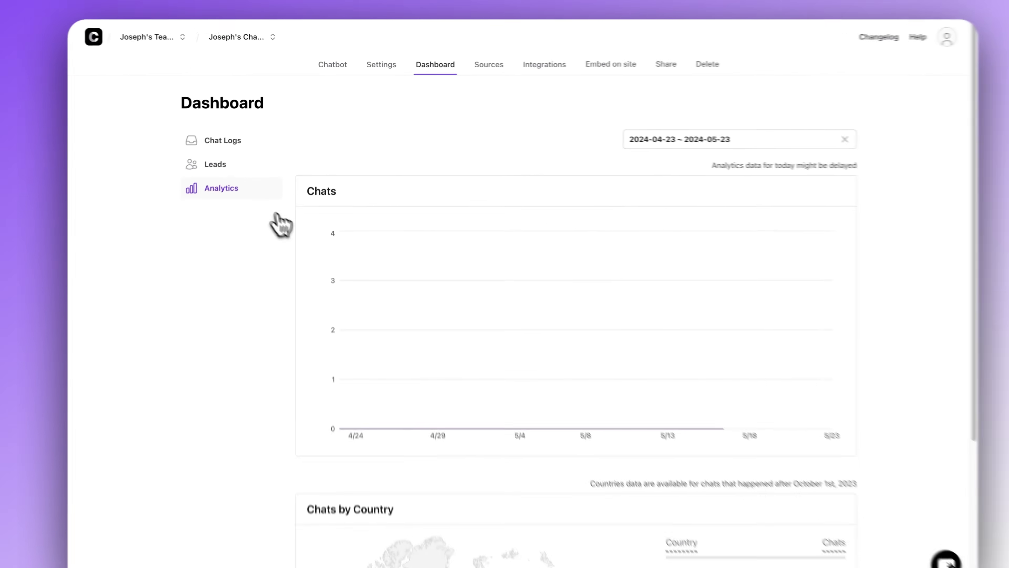
{"action": "scroll", "coordinate": [880, 207], "scroll_direction": "down", "scroll_amount": 2}
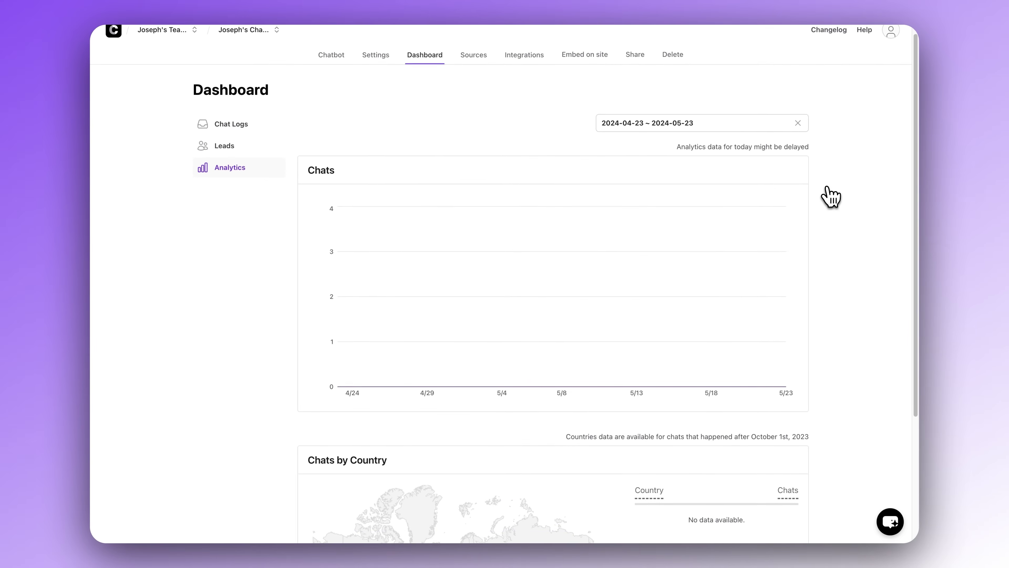
{"action": "left_click", "coordinate": [732, 104]}
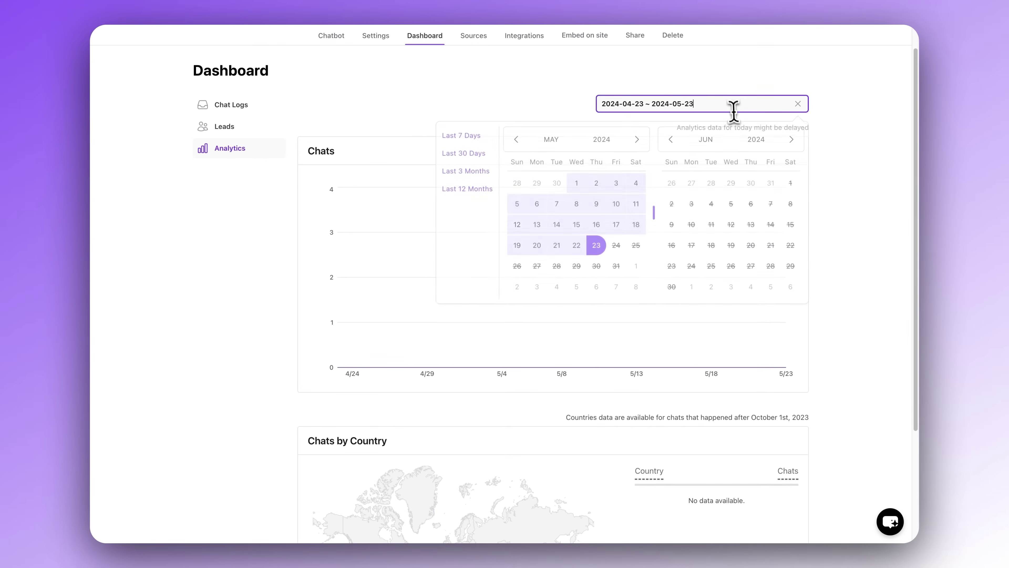
{"action": "left_click", "coordinate": [493, 133]}
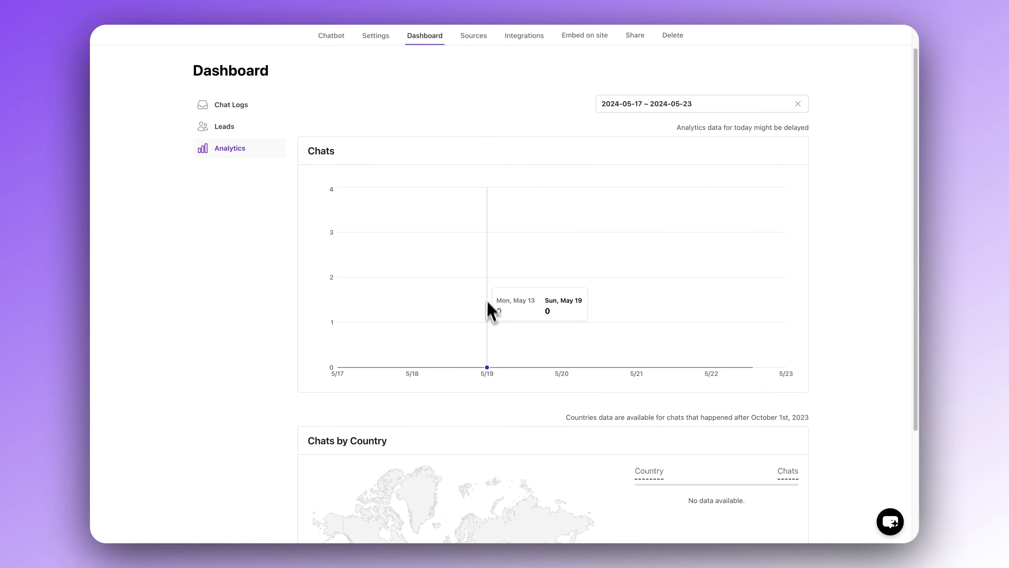
{"action": "scroll", "coordinate": [489, 312], "scroll_direction": "down", "scroll_amount": 5}
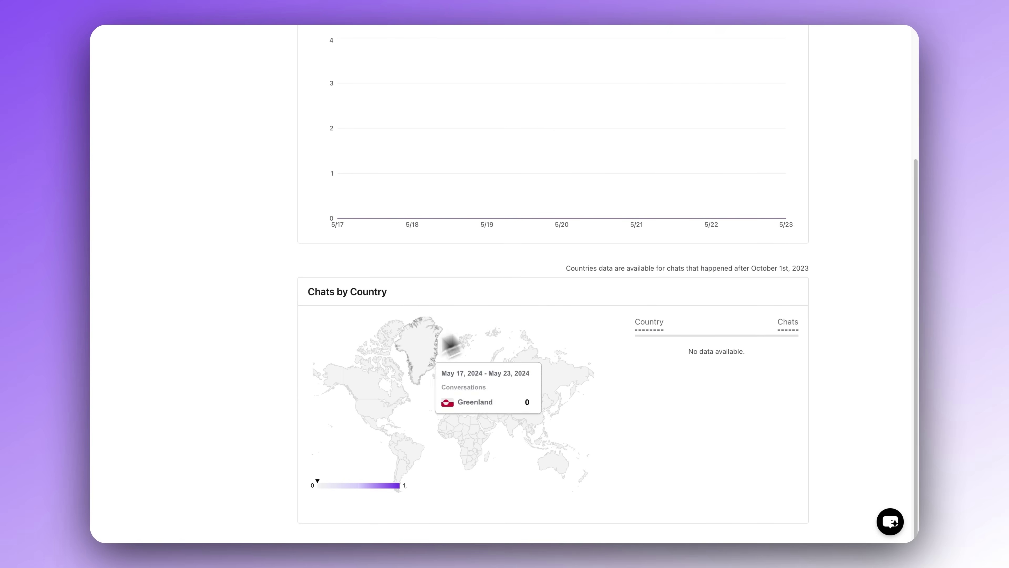
{"action": "scroll", "coordinate": [264, 323], "scroll_direction": "up", "scroll_amount": 6}
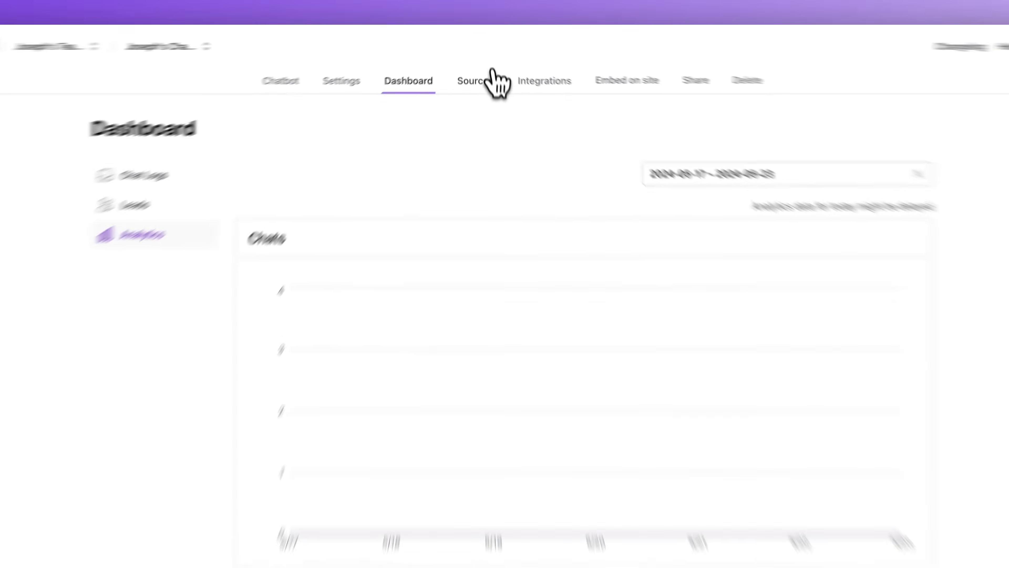
View the Sources tab, then the Integrations list offering Zapier, Slack and Wordpress
{"action": "left_click", "coordinate": [491, 78]}
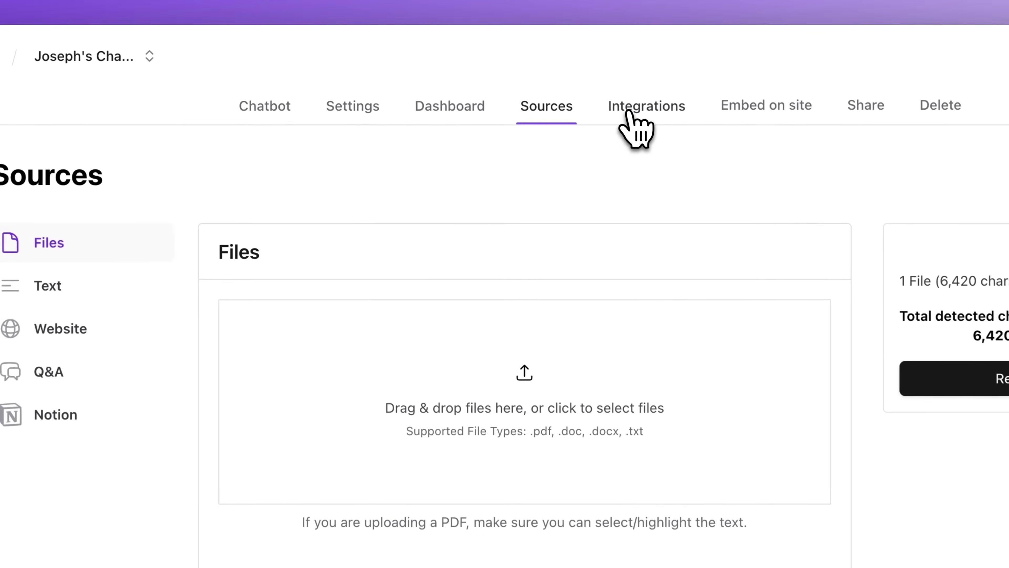
{"action": "left_click", "coordinate": [632, 114]}
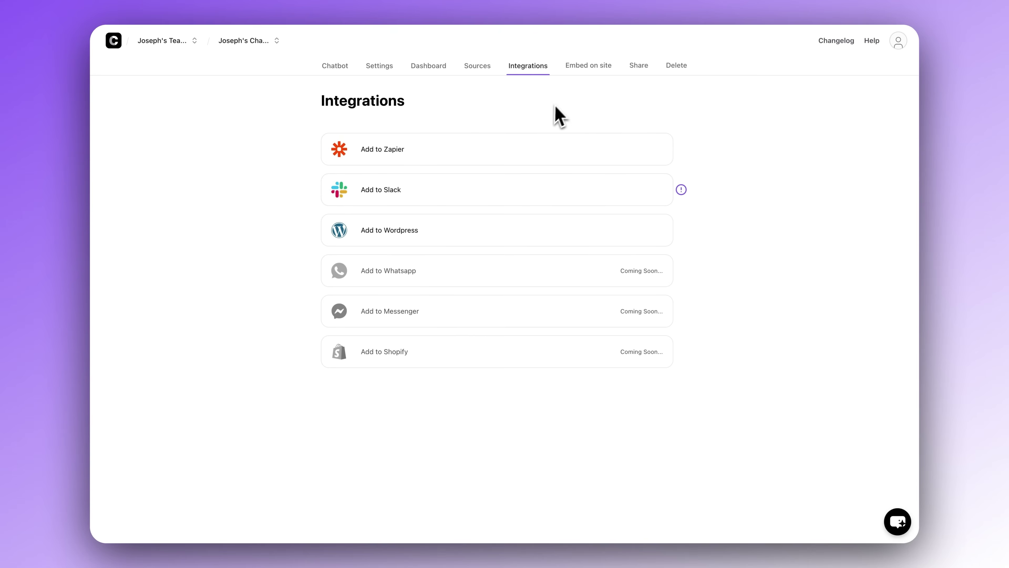
{"action": "left_click", "coordinate": [579, 66]}
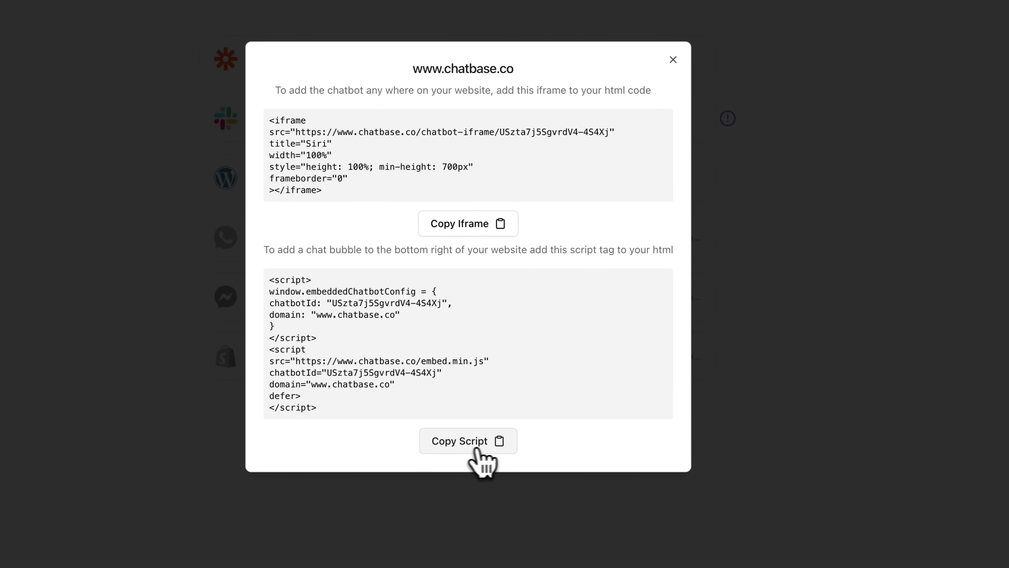
{"action": "left_click", "coordinate": [673, 60]}
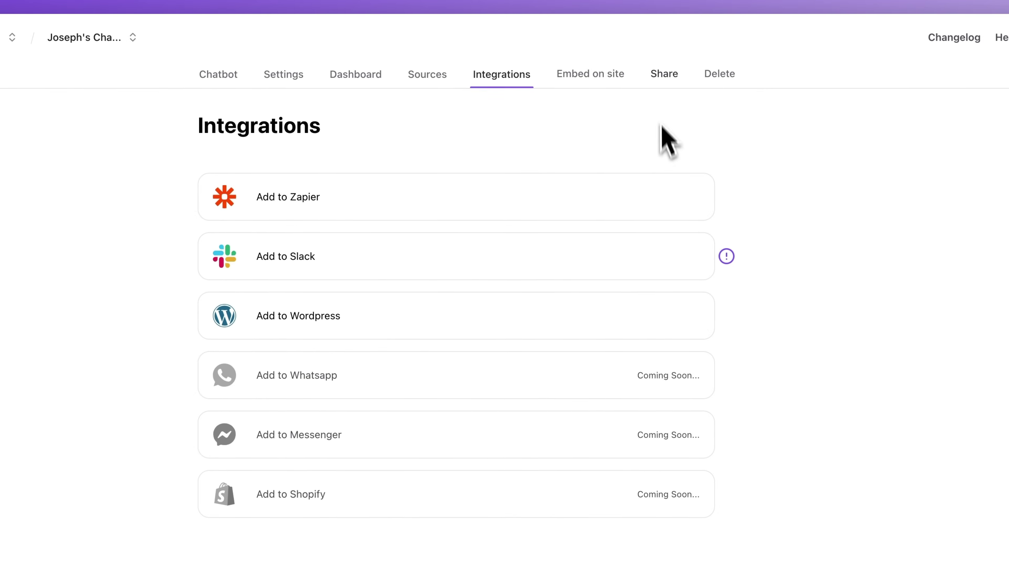
{"action": "left_click", "coordinate": [673, 81]}
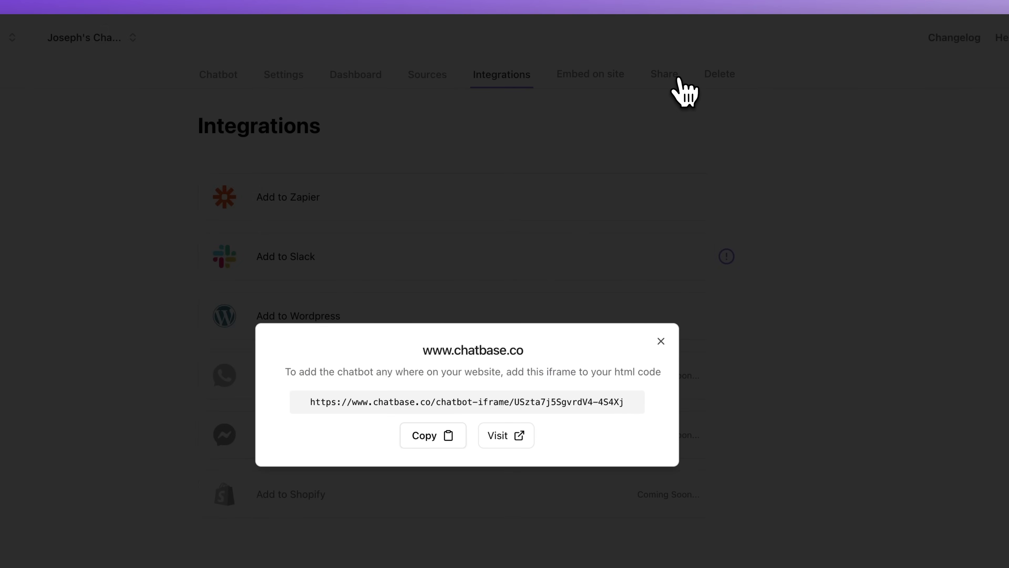
Copy the chatbot's iframe link and send 'Hello!' in the sample site's inline chat
{"action": "left_click", "coordinate": [483, 324]}
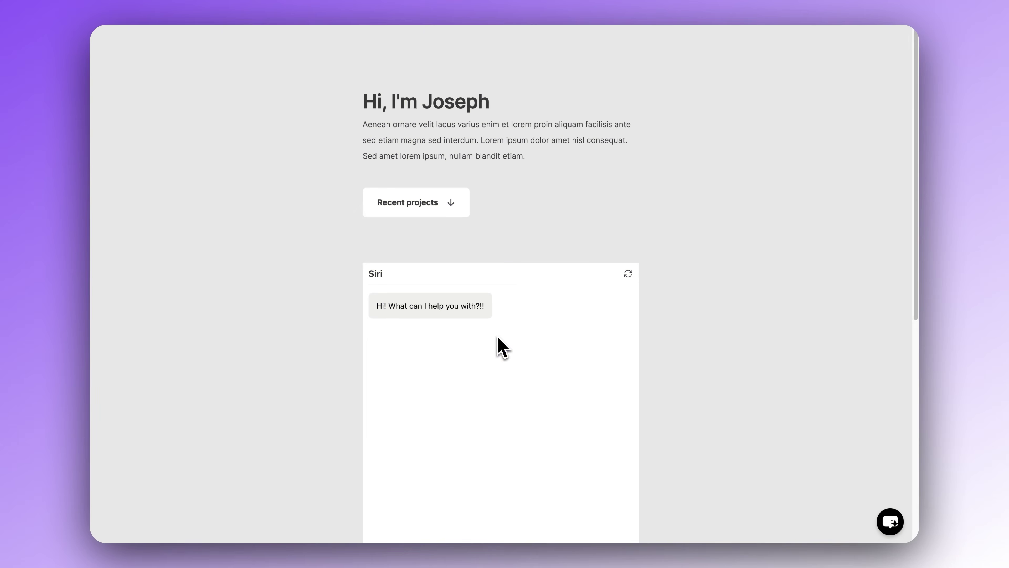
{"action": "scroll", "coordinate": [676, 301], "scroll_direction": "down", "scroll_amount": 3}
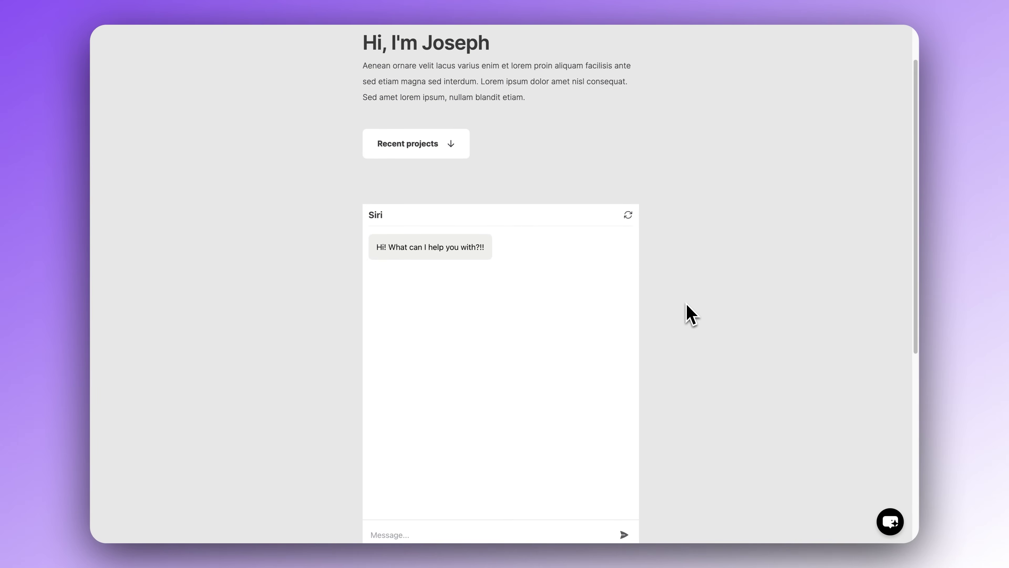
{"action": "left_click", "coordinate": [423, 477]}
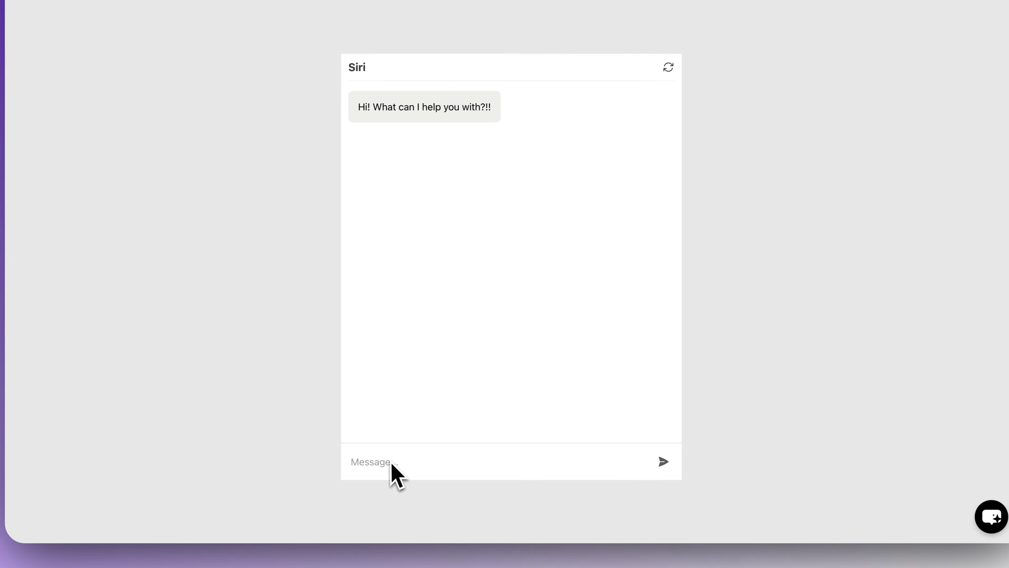
{"action": "type", "text": "Hell"}
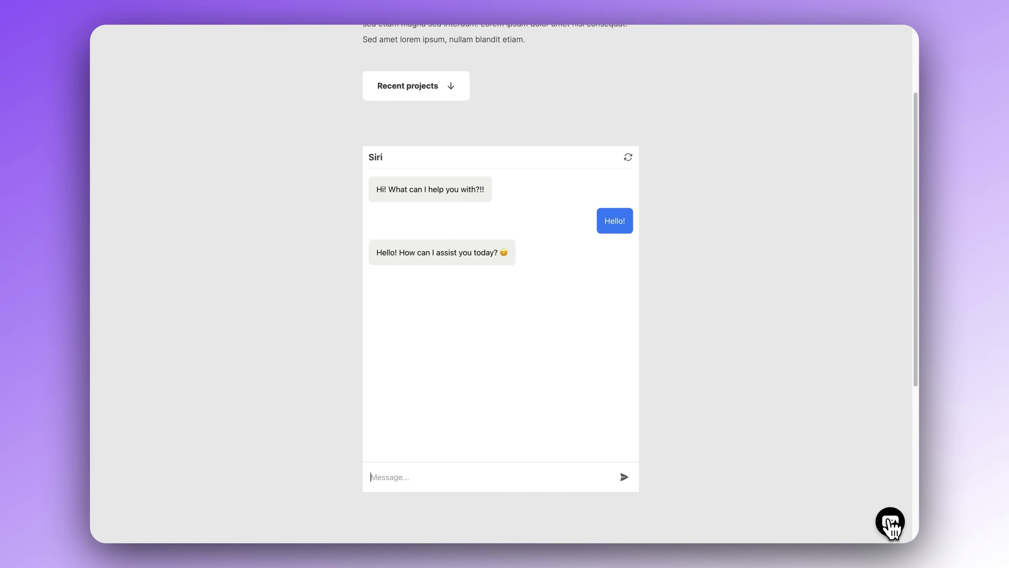
Ask 'What is Chatbase?' in the pop-up chat bubble's conversation panel
{"action": "left_click", "coordinate": [899, 526]}
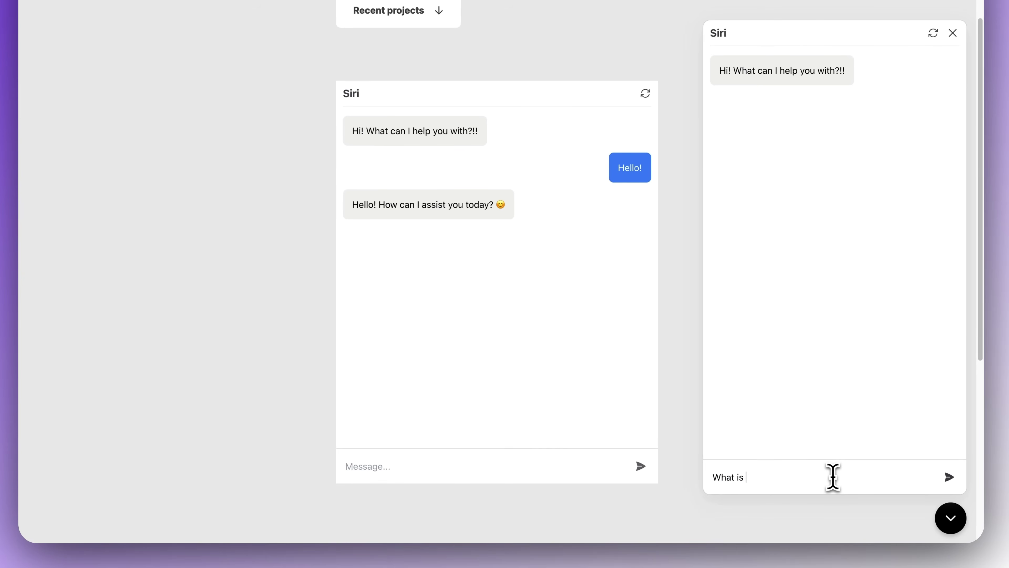
{"action": "type", "text": "What is Chatbase?"}
{"action": "key", "text": "Return"}
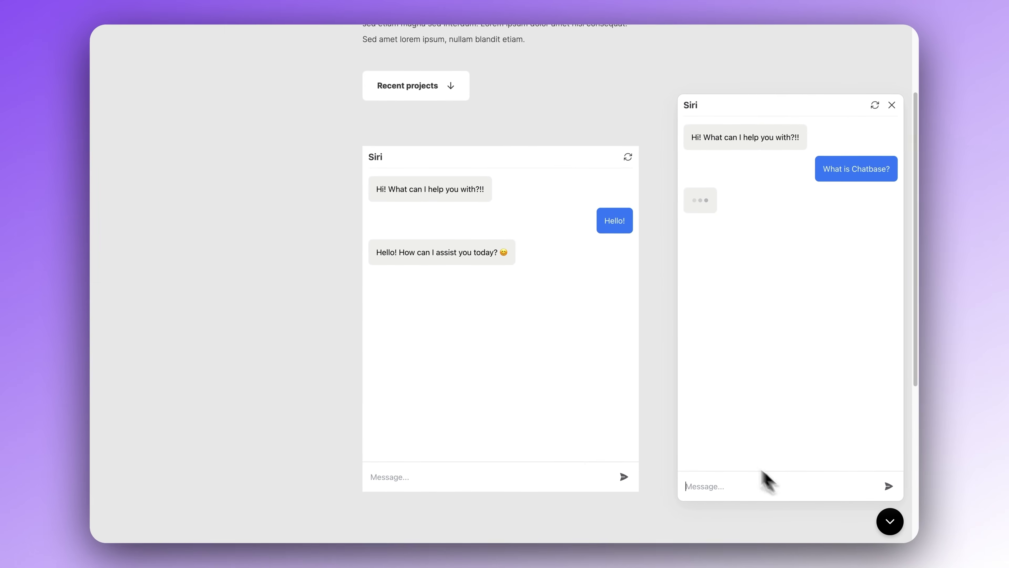